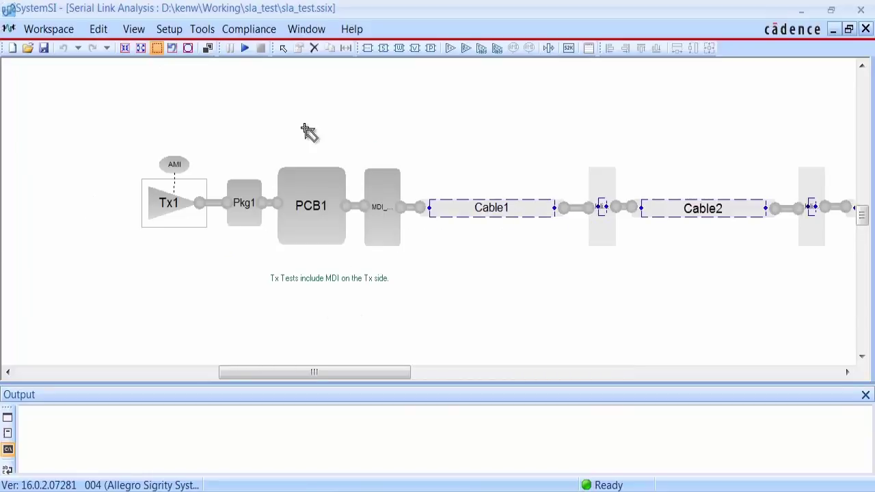
Open the S-parameter curves of the first MDI connector block's model
left_click(283, 48)
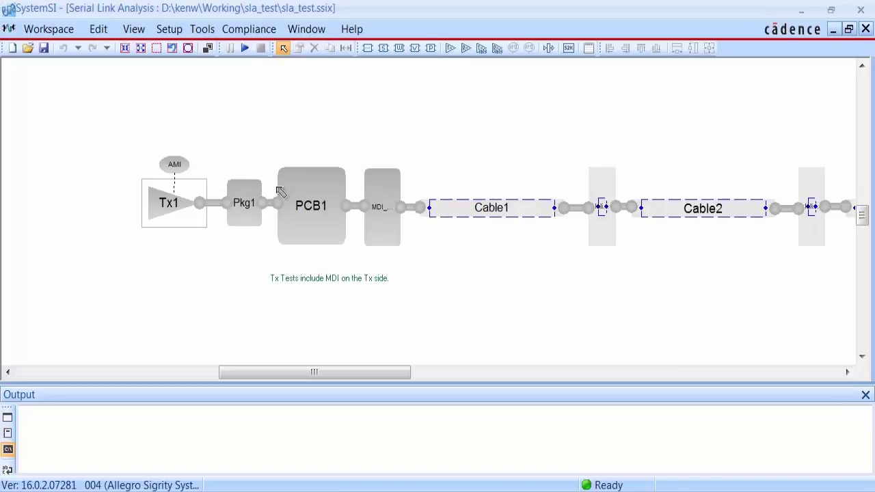
double_click(382, 241)
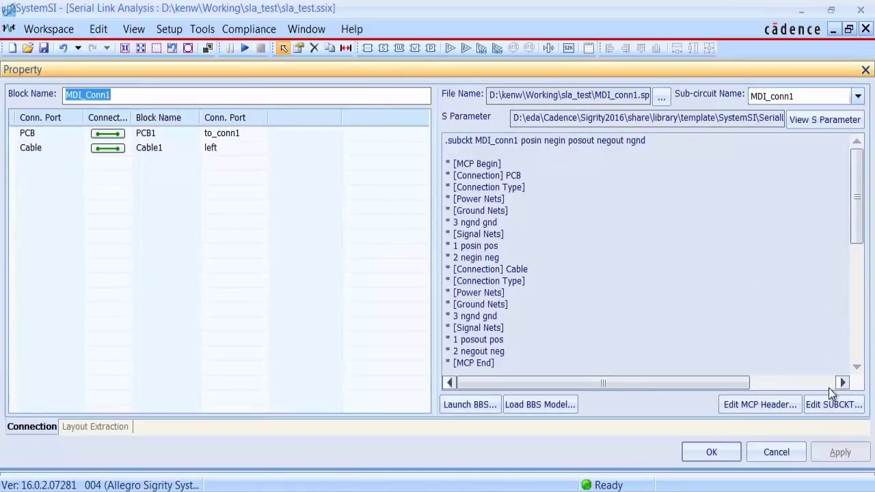
left_click(812, 121)
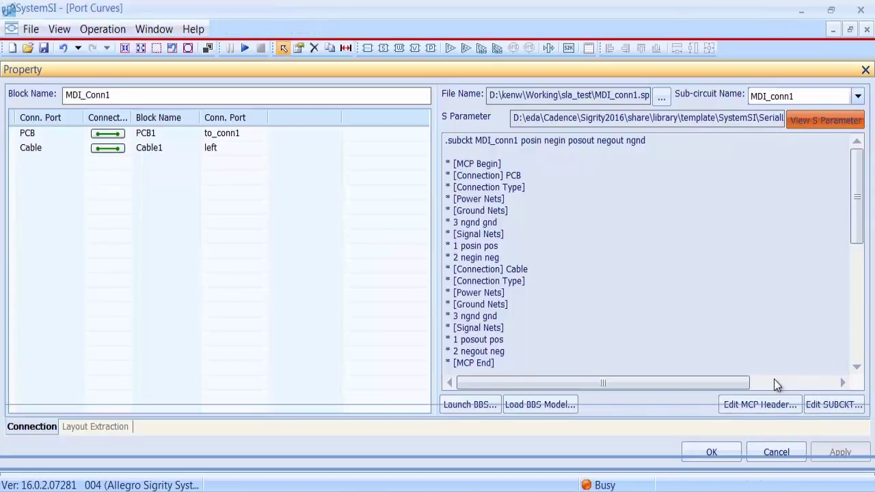
left_click(717, 449)
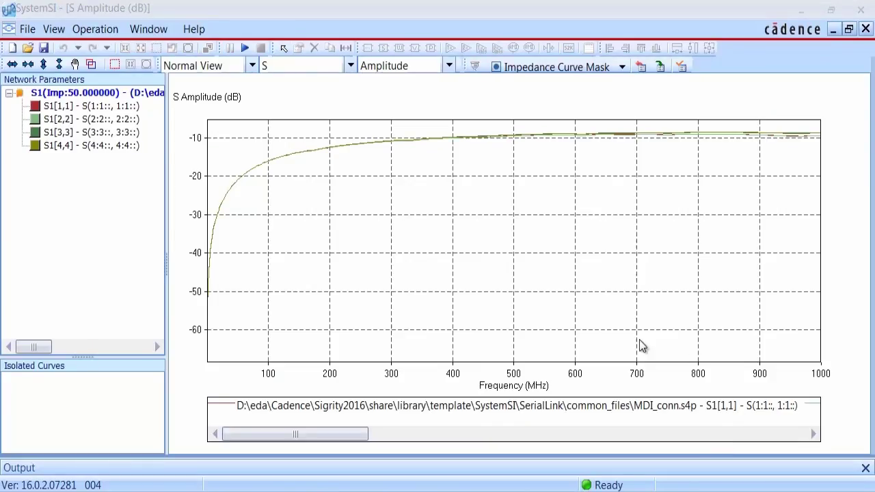
Add the insertion loss curves for S1[1,1] and switch the amplitude axis to log scale, closing the plot after viewing
left_click(101, 109)
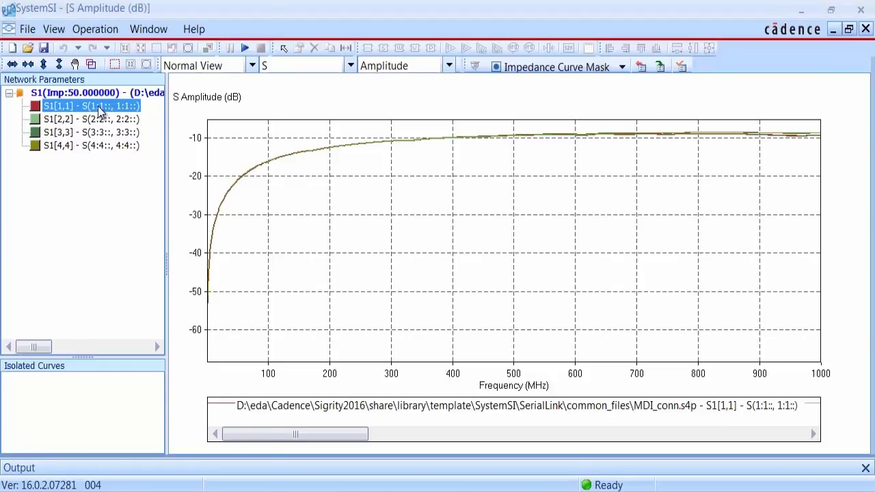
right_click(100, 109)
left_click(219, 272)
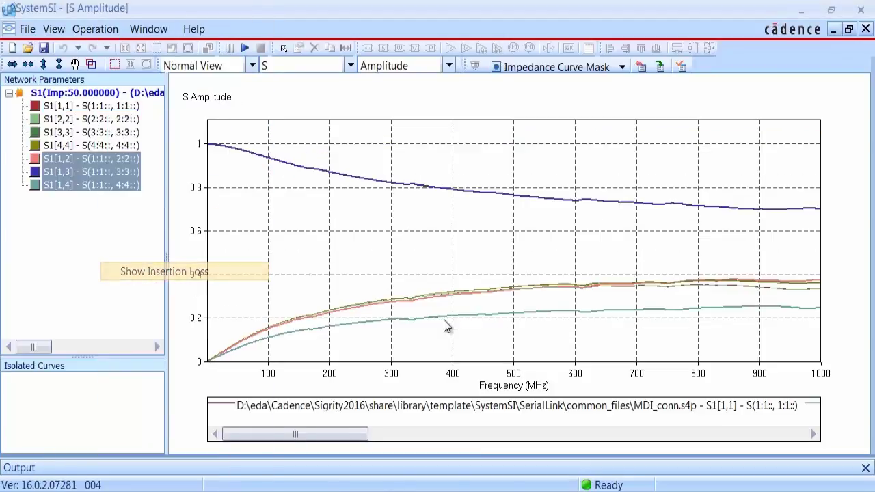
right_click(407, 236)
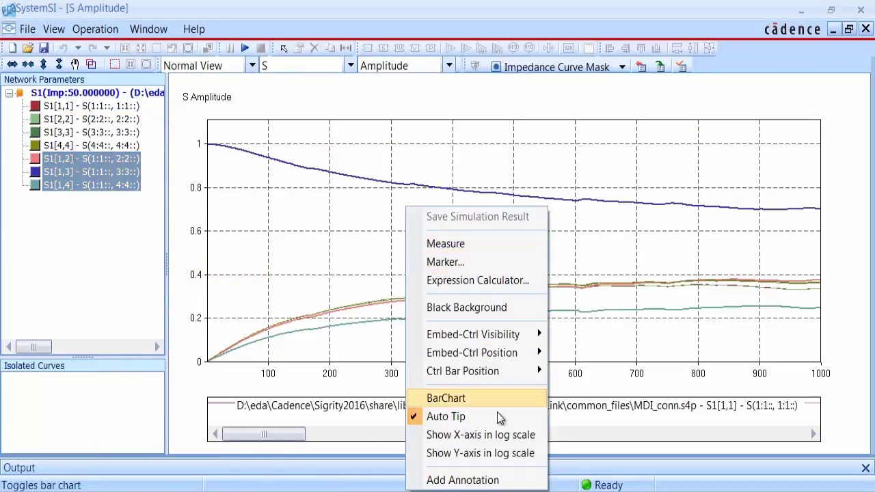
left_click(506, 452)
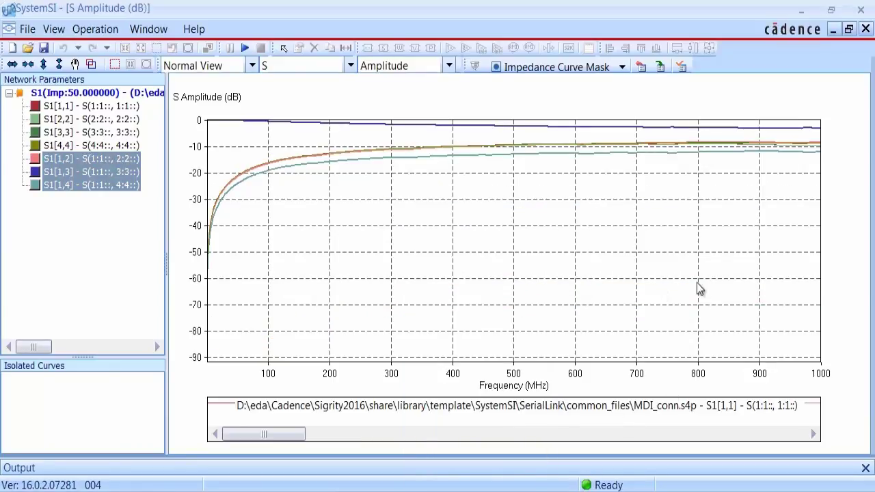
left_click(865, 29)
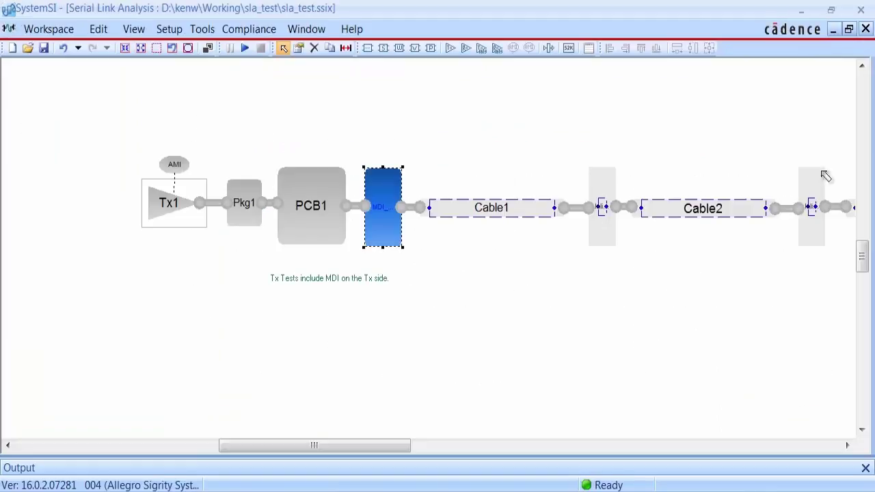
left_click(531, 351)
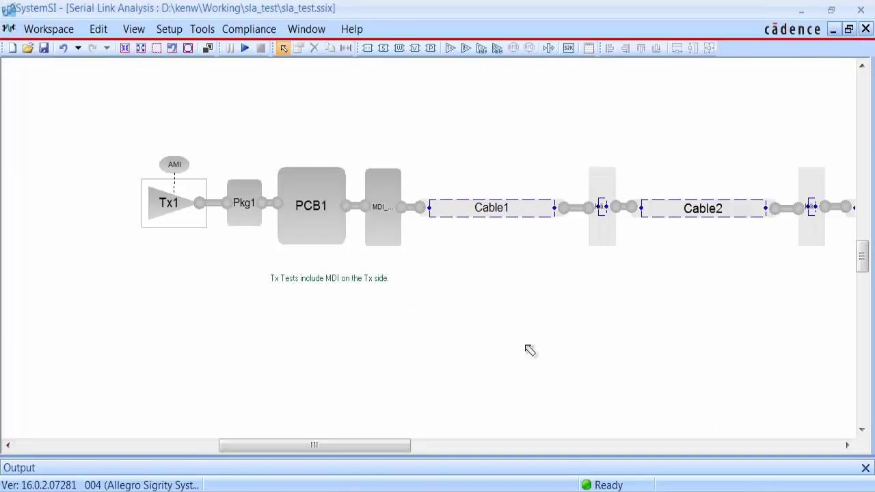
Show the Workflow pane beside the Tx topology and expand the 100BASE-T1 Compliance workflow
left_click_drag(326, 445, 557, 456)
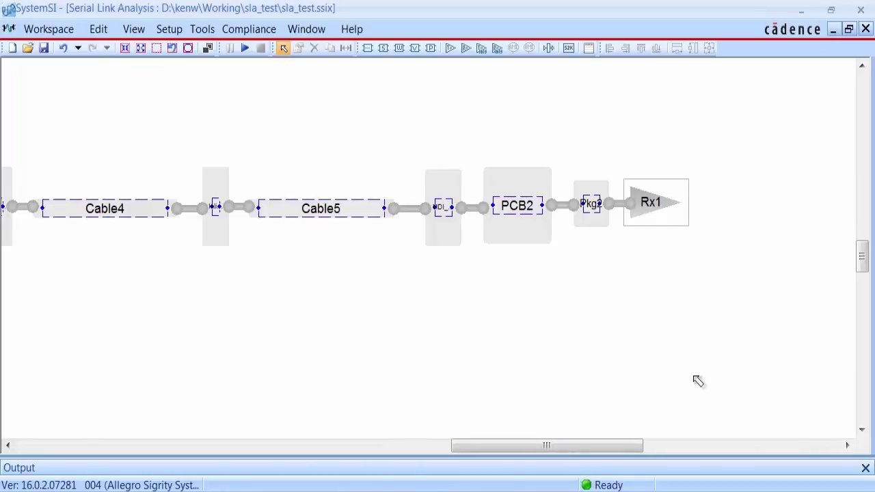
left_click(188, 49)
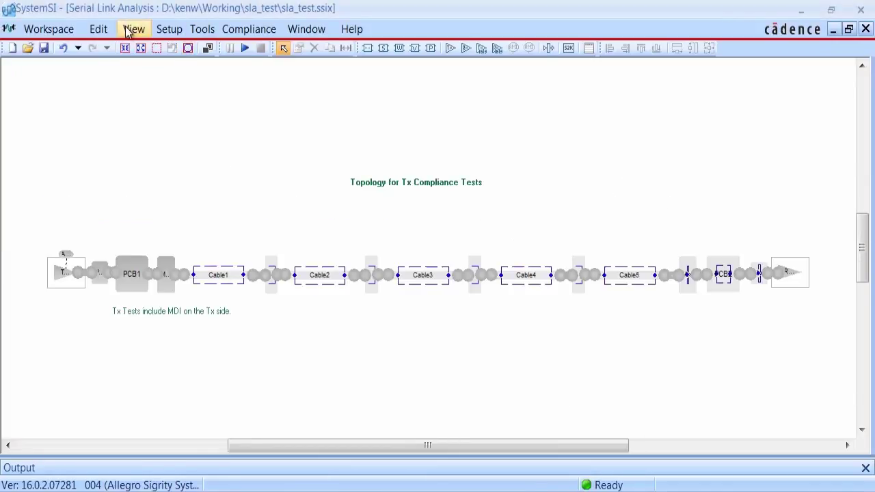
left_click(133, 30)
mouse_move(149, 66)
left_click(217, 66)
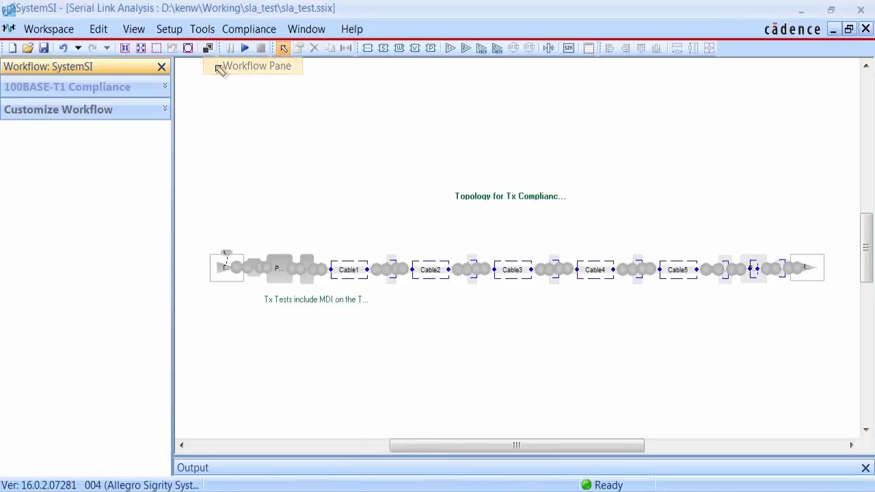
left_click(95, 90)
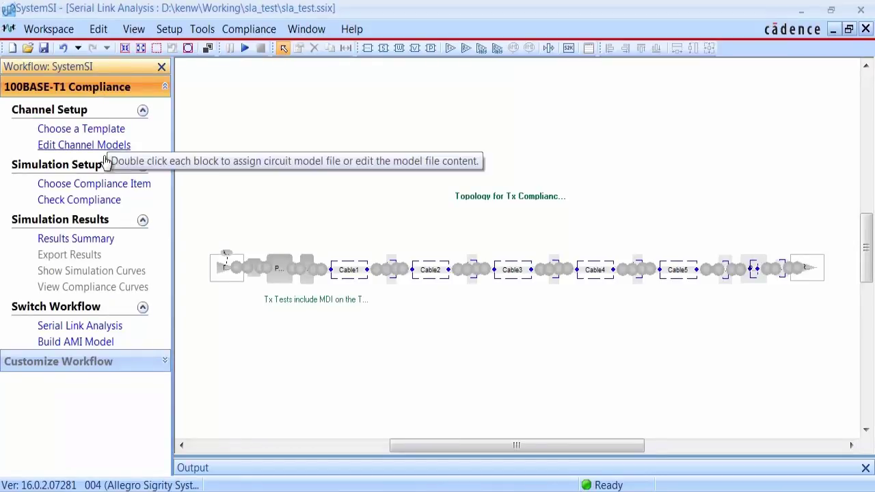
Choose all available Tx tests as compliance items and run the compliance check
left_click(95, 185)
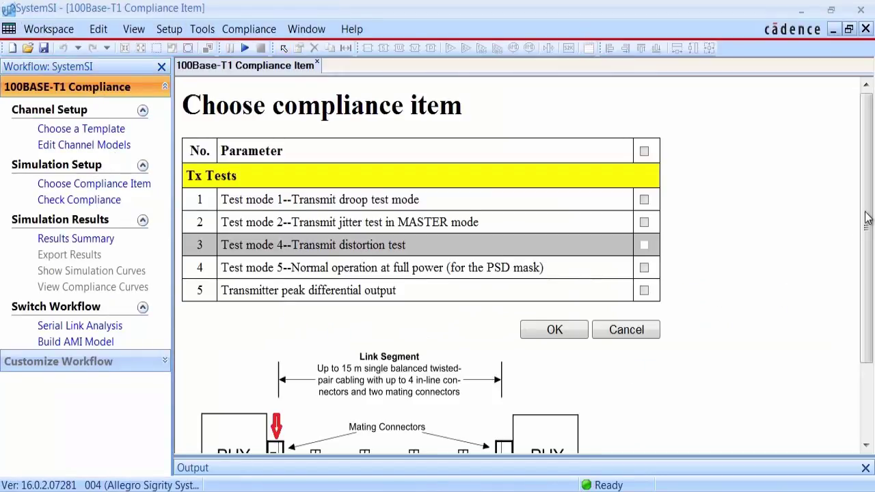
left_click_drag(867, 217, 872, 263)
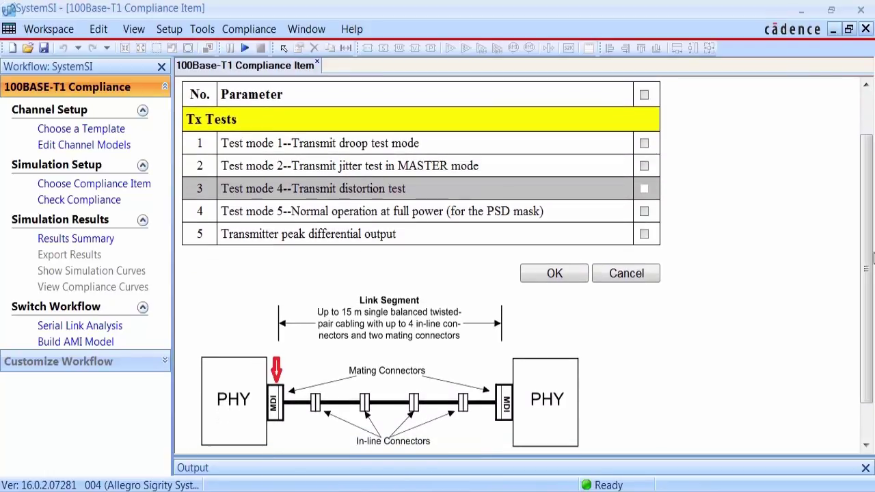
left_click(644, 95)
left_click(550, 276)
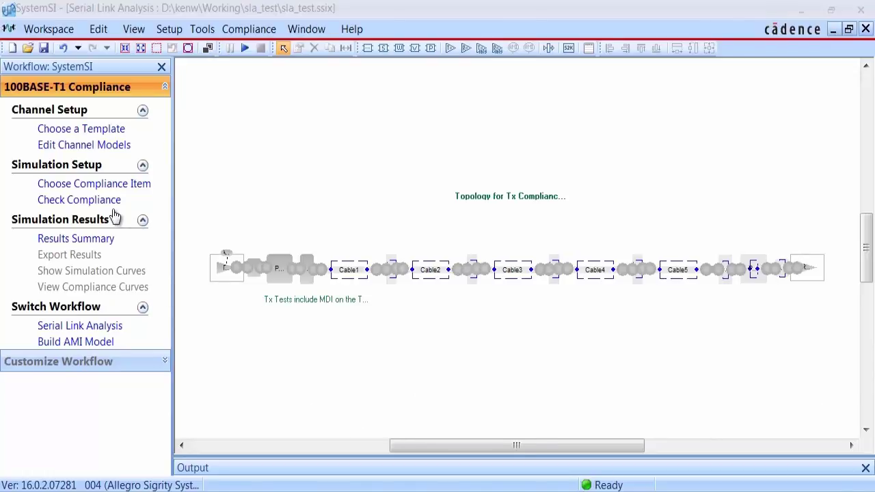
left_click(79, 199)
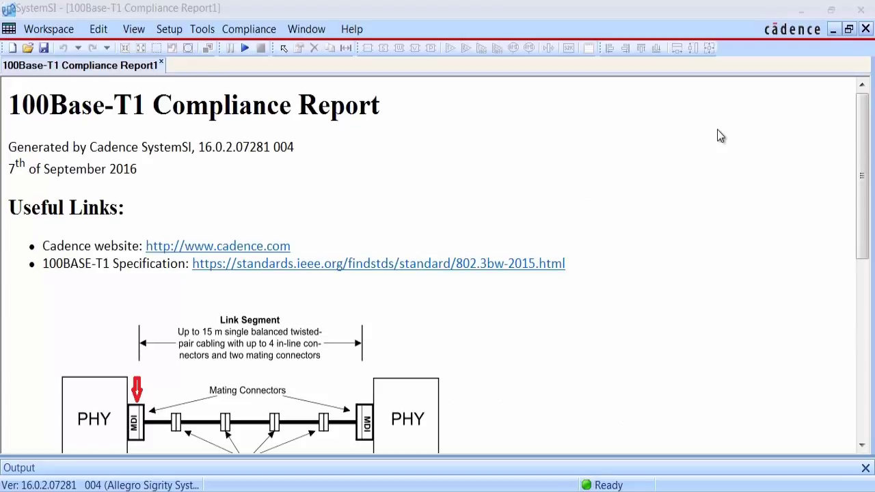
Examine the Tx Tests summary in the compliance report and open the positive droop curve
left_click_drag(864, 116, 872, 316)
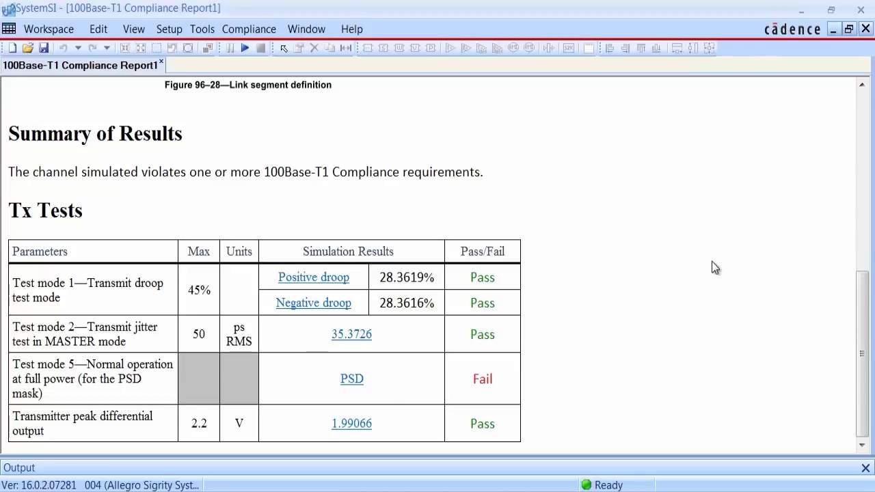
left_click(307, 280)
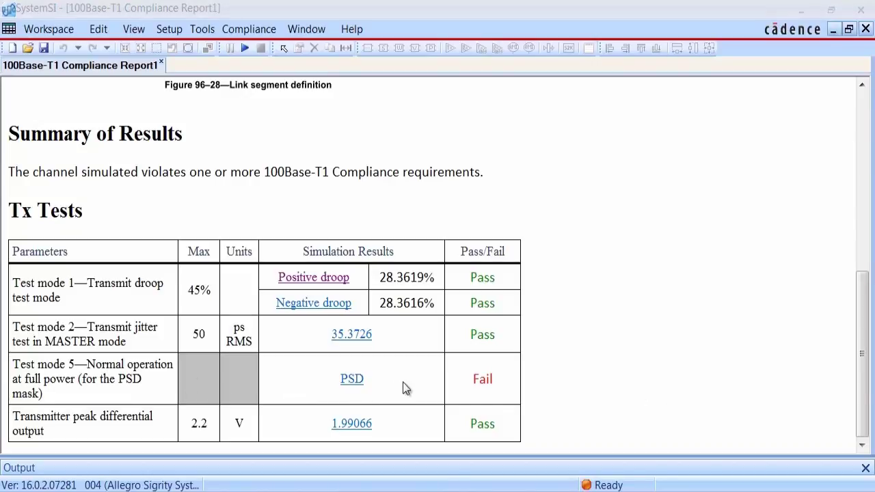
View the PSD curve against its mask with the trace highlighted, and the transmitter peak differential output waveform
left_click(352, 382)
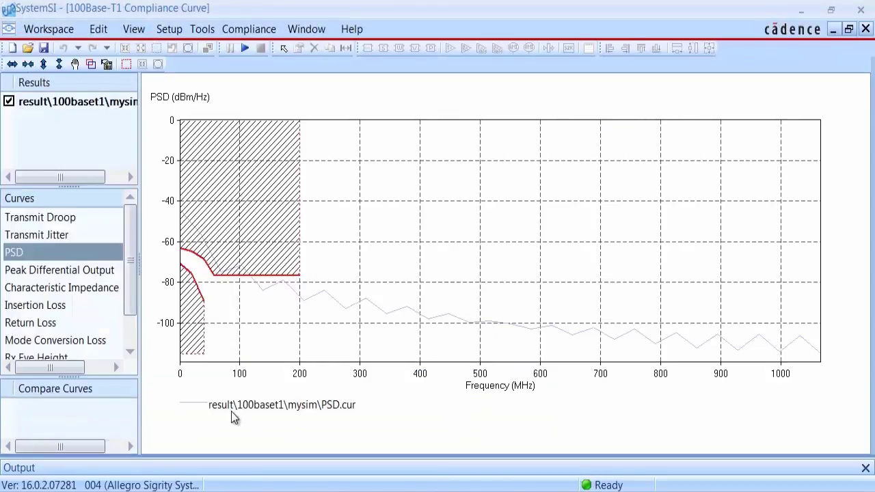
left_click(193, 404)
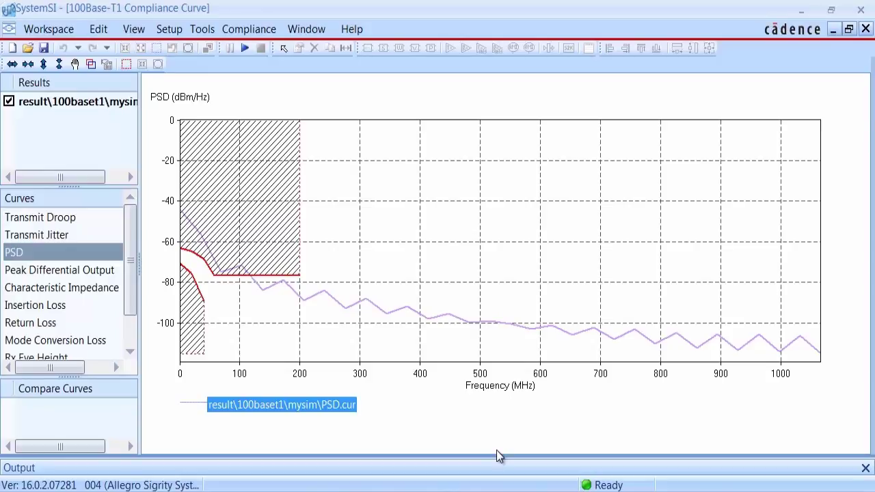
left_click(865, 29)
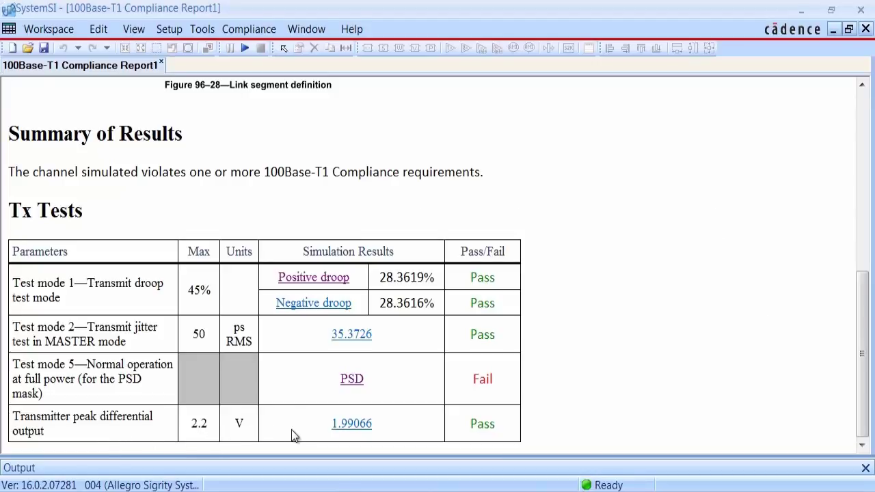
left_click(352, 425)
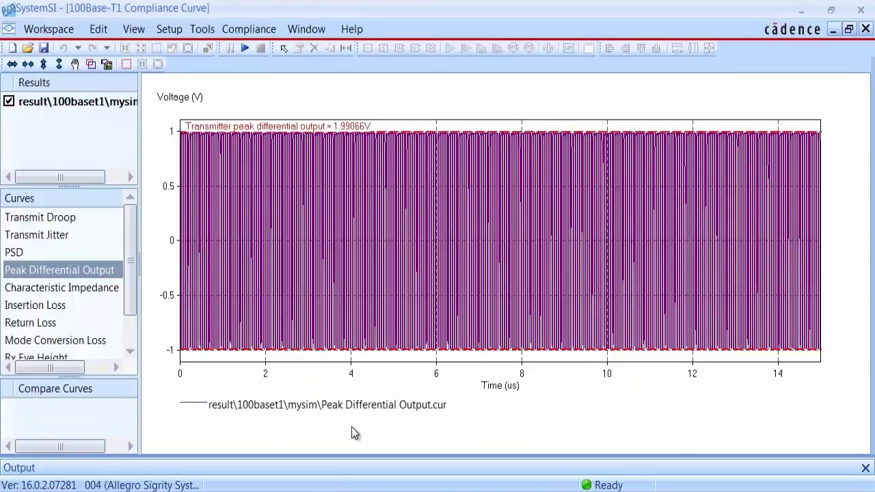
left_click_drag(403, 126, 437, 360)
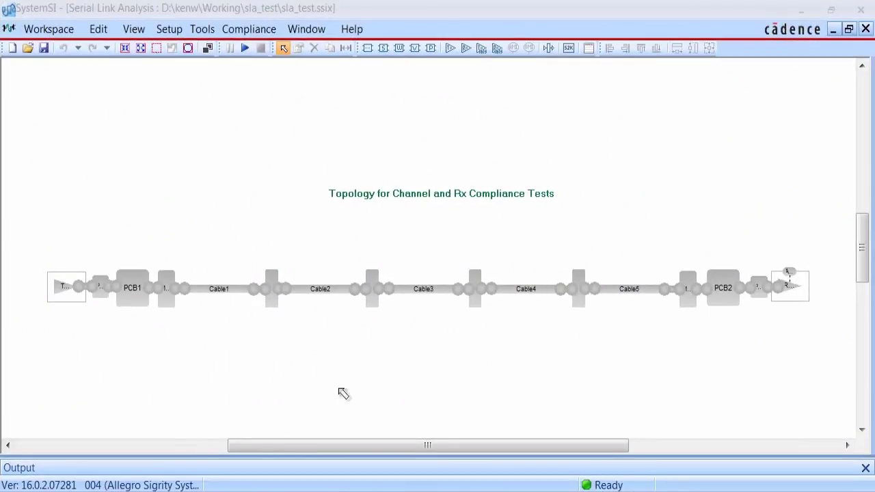
Inspect the model-specific parameters of Rx1's AMI model in the Channel and Rx topology, closing them without changes
left_click(157, 48)
left_click_drag(27, 212, 281, 350)
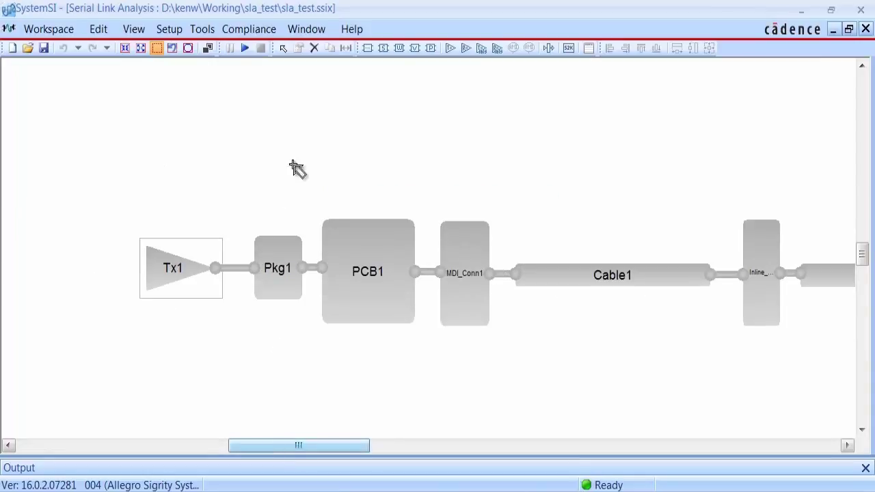
left_click(283, 48)
left_click_drag(312, 449, 347, 453)
left_click_drag(353, 451, 548, 451)
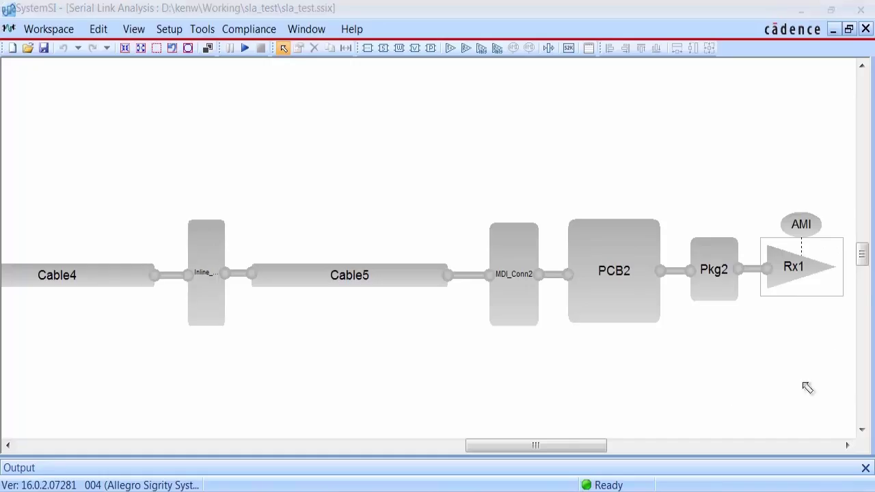
left_click(801, 227)
double_click(801, 227)
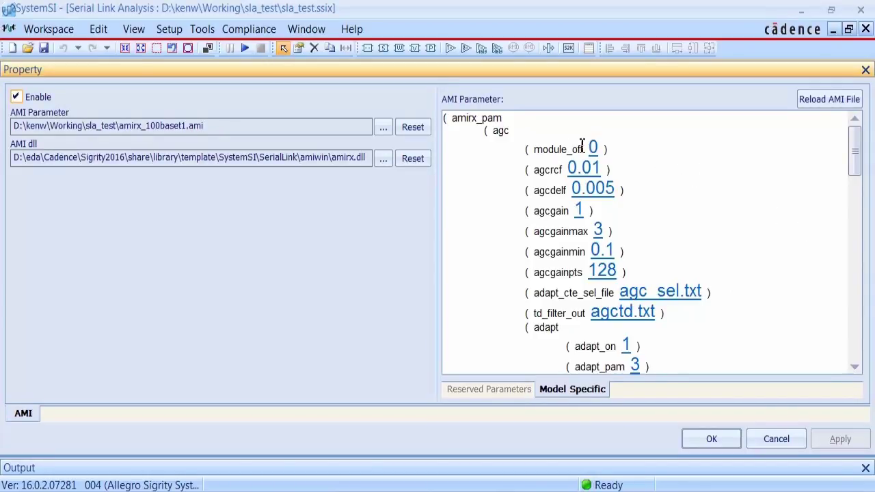
left_click(501, 130)
left_click_drag(853, 159, 847, 133)
left_click(500, 229)
left_click(500, 158)
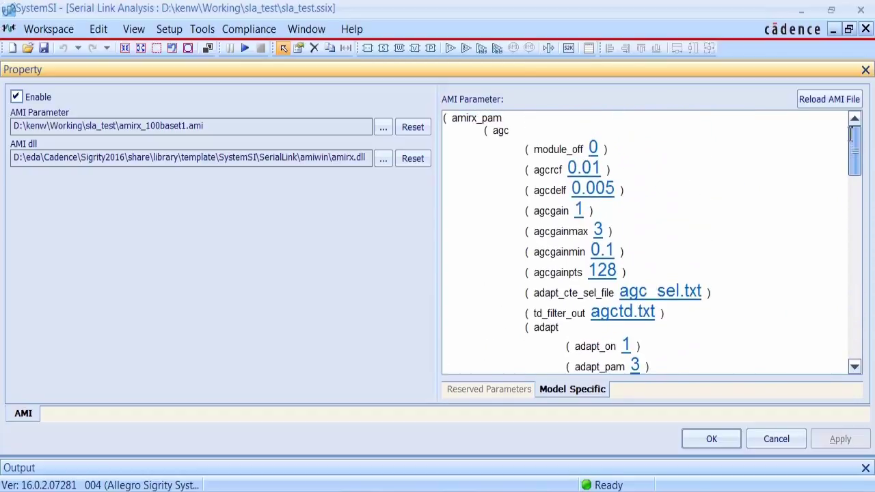
left_click(776, 440)
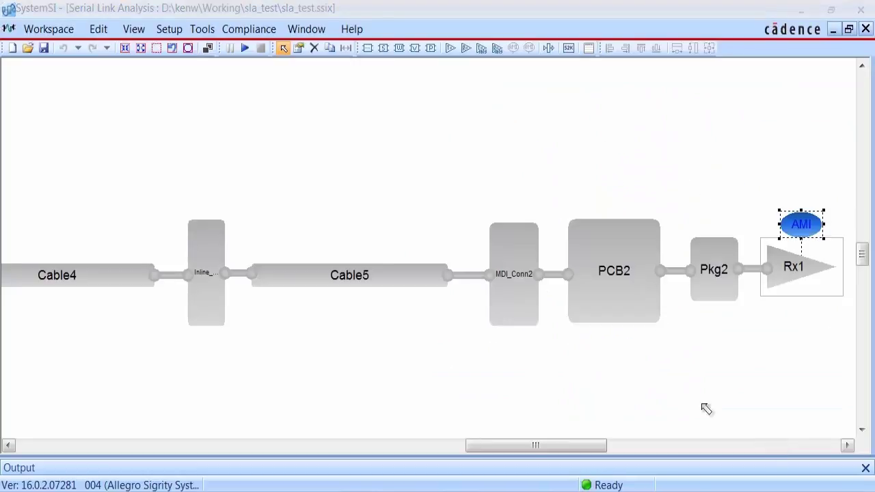
Display the Workflow pane for the full Channel and Rx topology and expand its 100BASE-T1 Compliance section
left_click(188, 47)
left_click(134, 29)
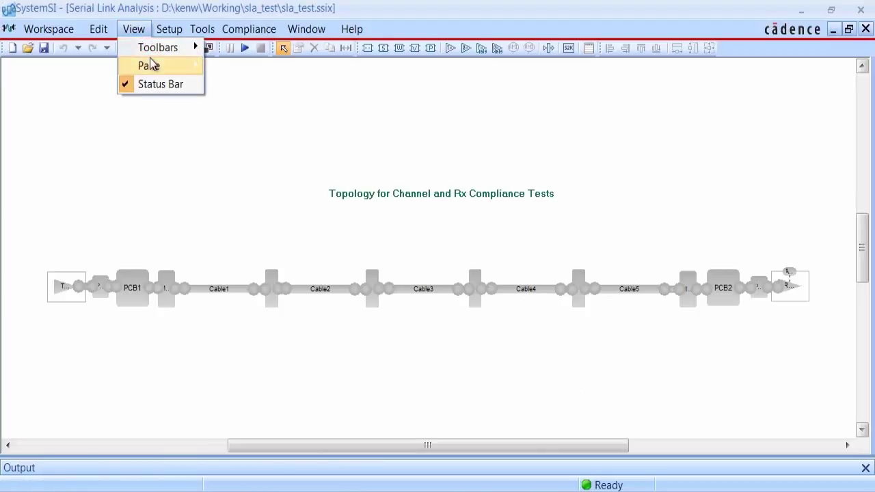
mouse_move(180, 68)
left_click(225, 67)
left_click(108, 90)
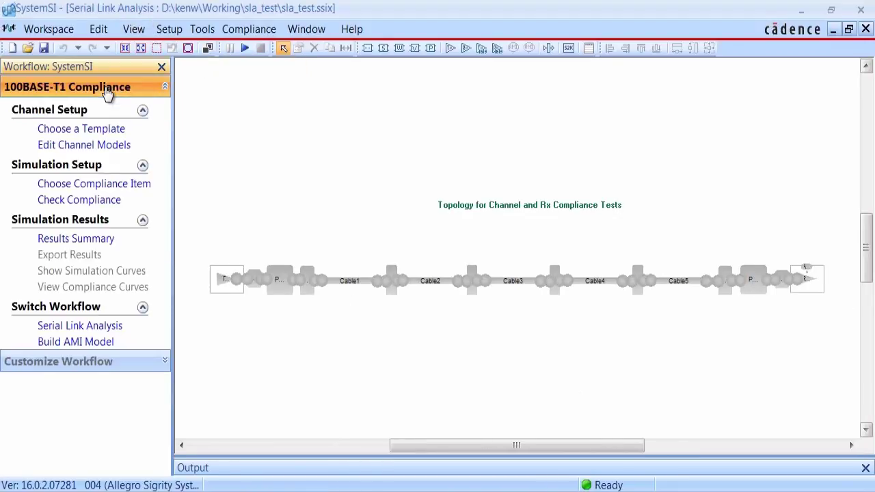
Select all cabling system and Rx compliance items, with an eye height of 50 mV and an eye width of 0.5 UI
left_click(89, 185)
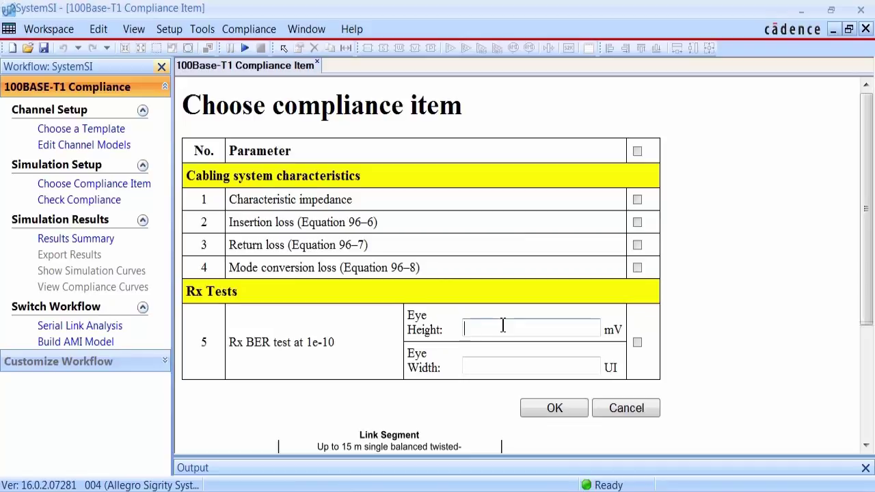
type("50")
left_click(494, 364)
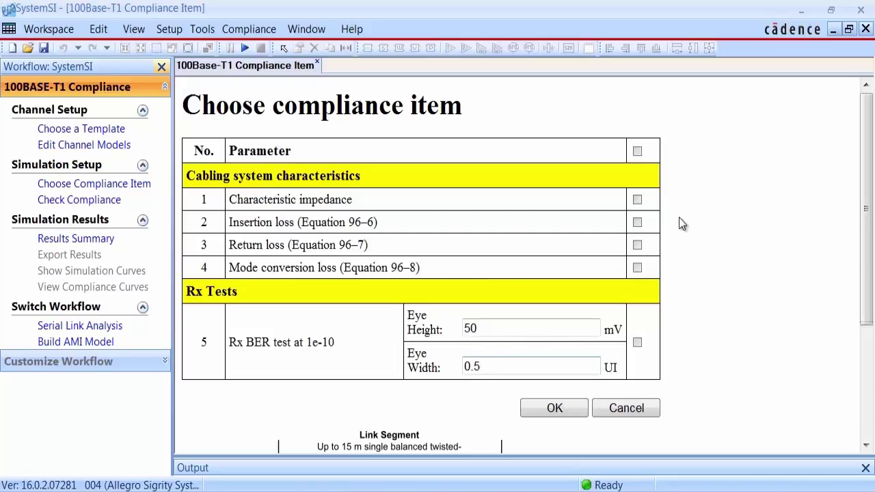
left_click(637, 153)
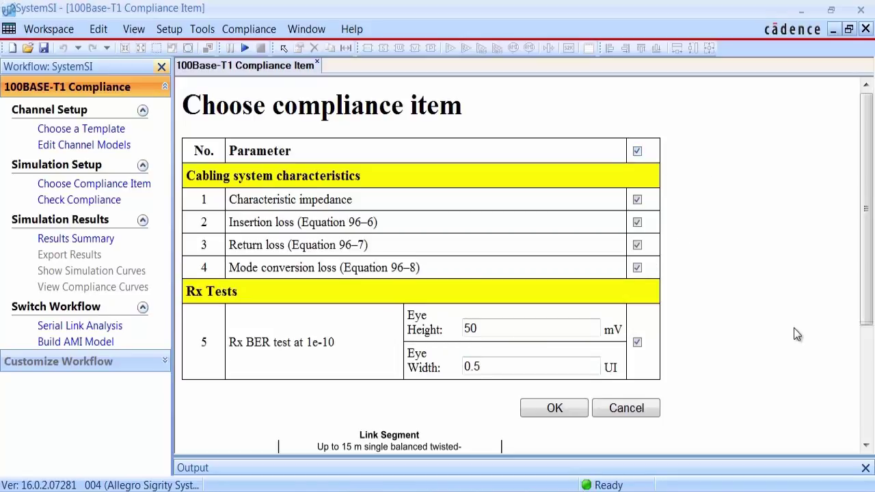
left_click(555, 409)
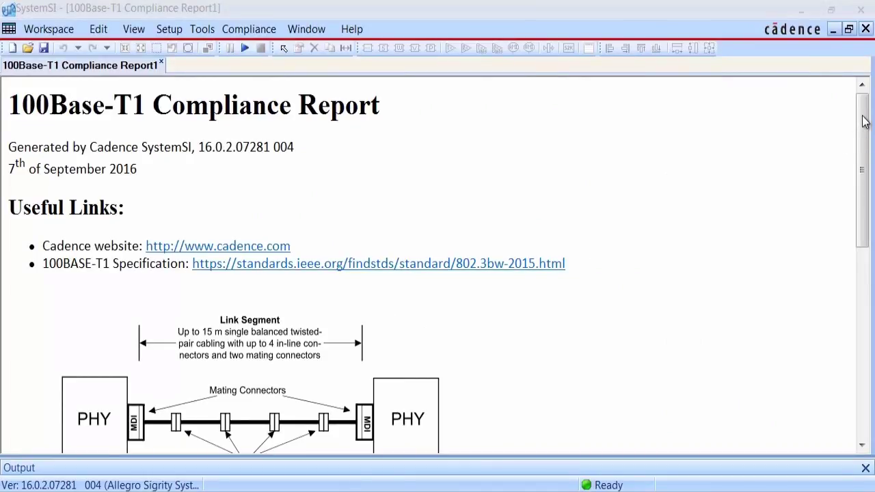
Examine the compliance report's results summary, open the characteristic impedance curve and zoom in on its peak near 36 ns
left_click_drag(865, 120, 850, 321)
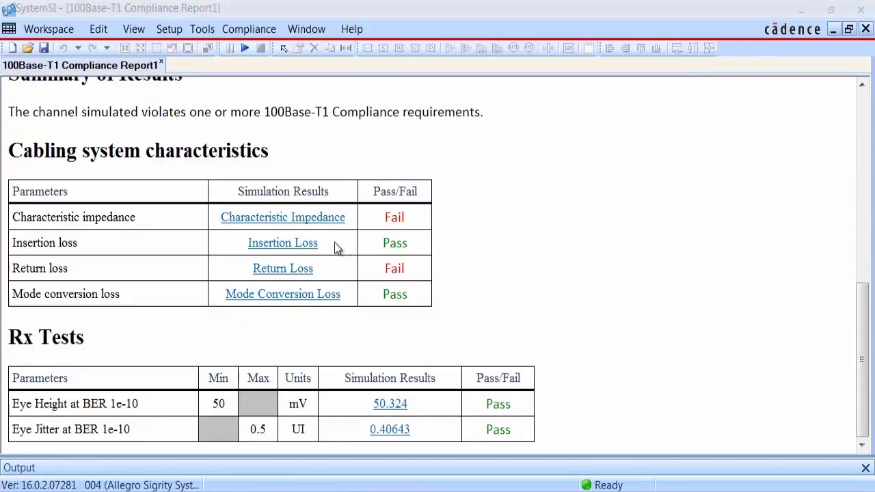
left_click(315, 217)
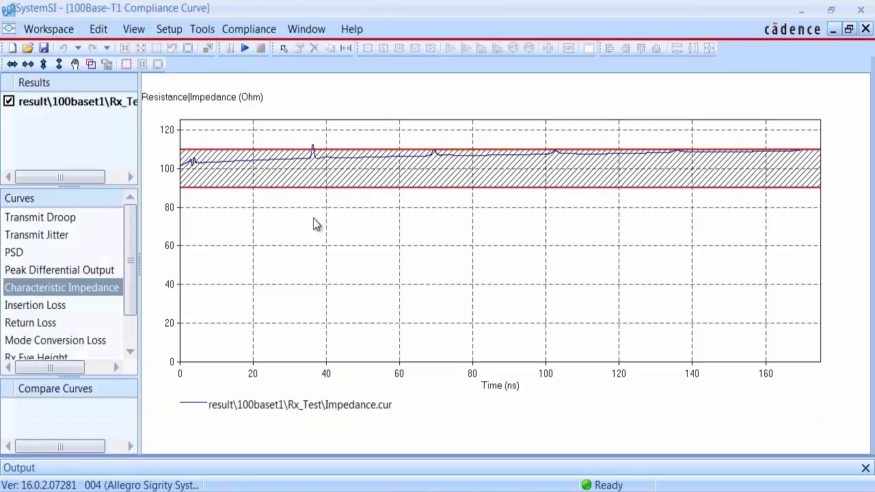
left_click(126, 64)
left_click_drag(269, 133, 349, 181)
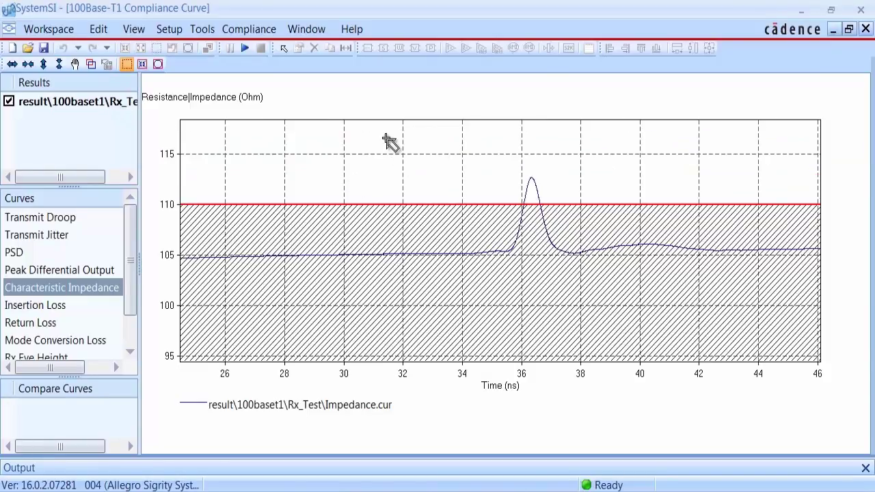
View the insertion loss curve, and inspect the return loss peak near 33 MHz up close with the SDD[2,2] trace highlighted
left_click(35, 310)
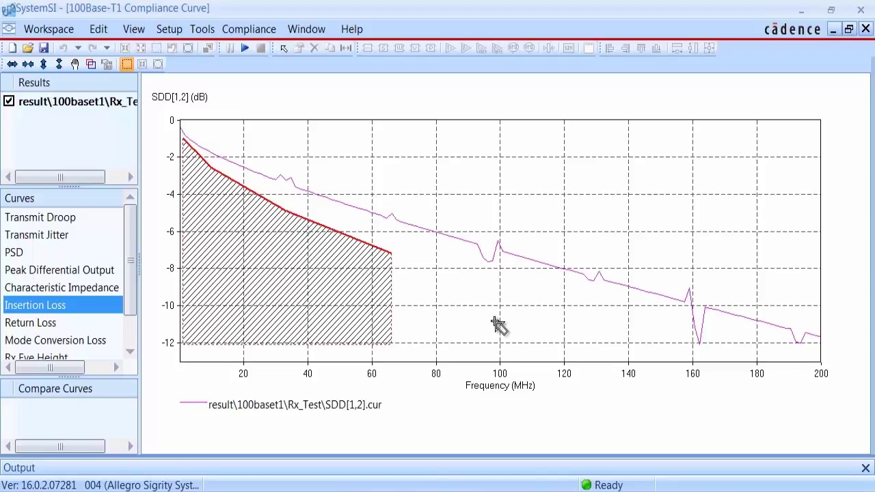
left_click(48, 329)
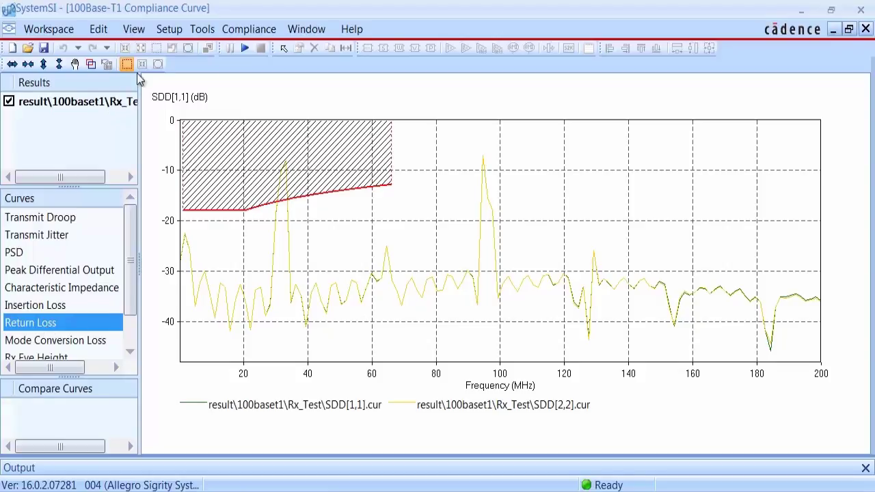
left_click(263, 101)
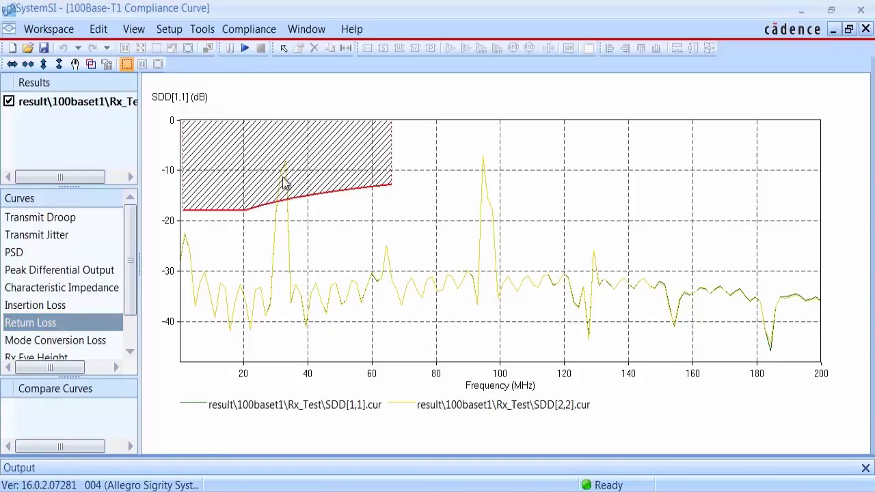
left_click_drag(327, 265, 257, 115)
left_click(423, 405)
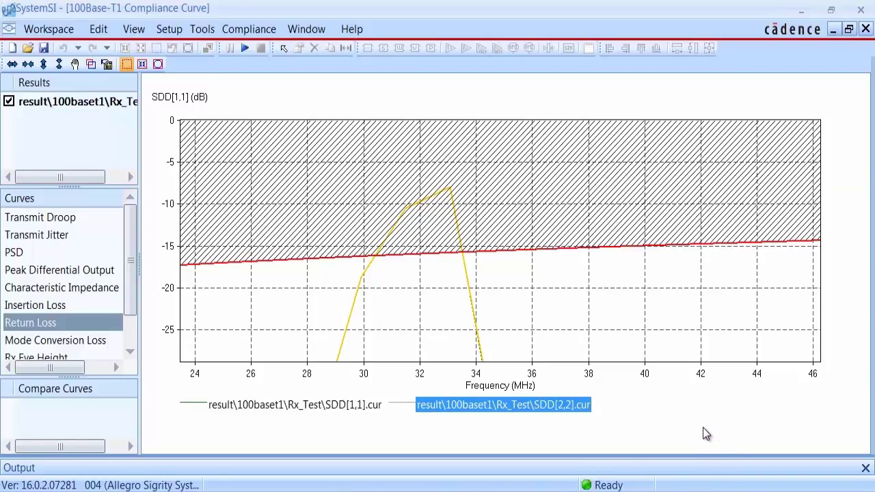
left_click(158, 64)
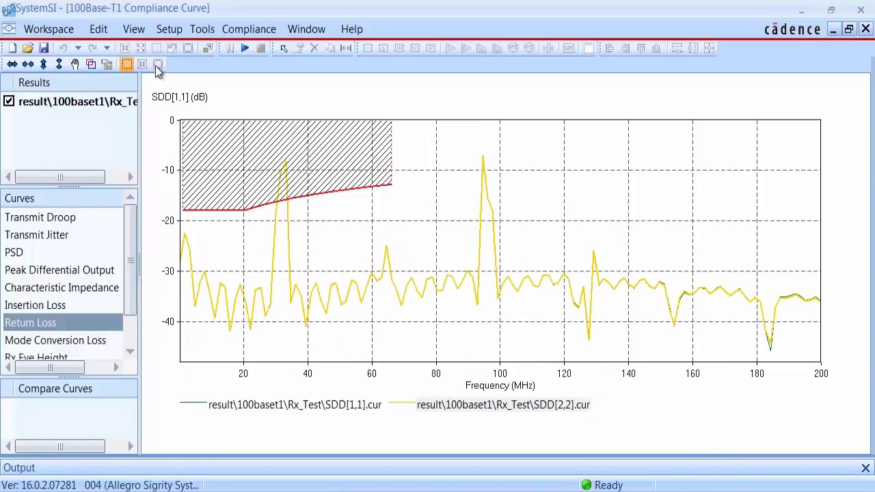
View the mode conversion loss curves against their mask and return to the compliance report
left_click(59, 340)
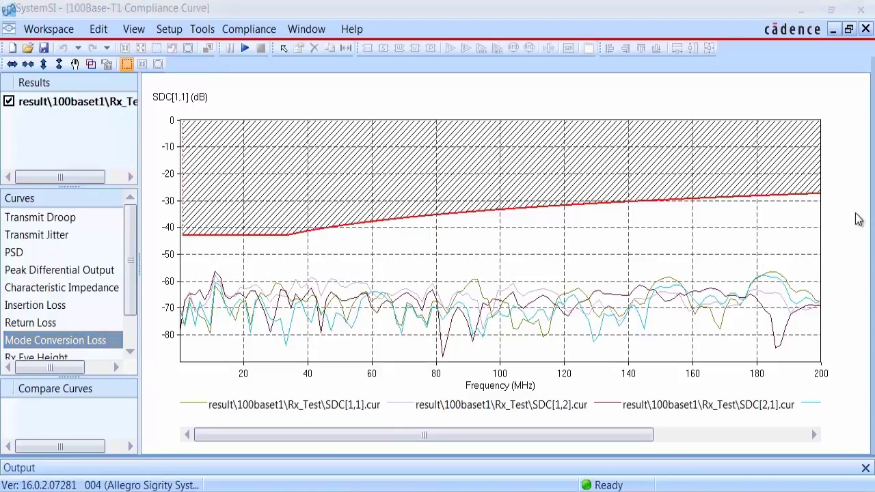
left_click(864, 29)
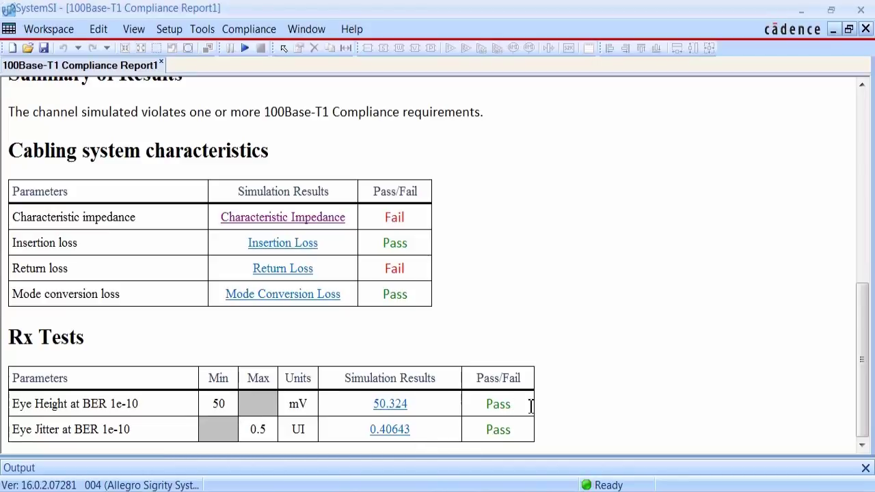
Examine the Rx eye height and Rx eye width curves from the report, highlighting each trace
left_click(395, 406)
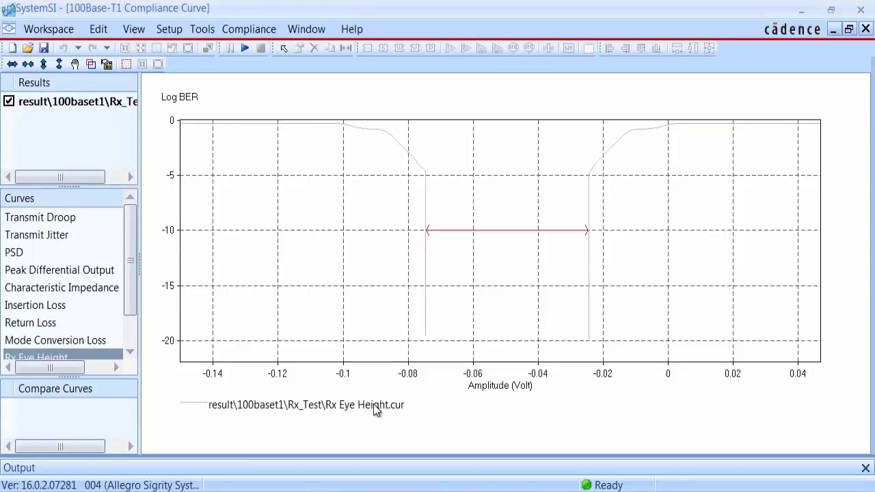
left_click(194, 403)
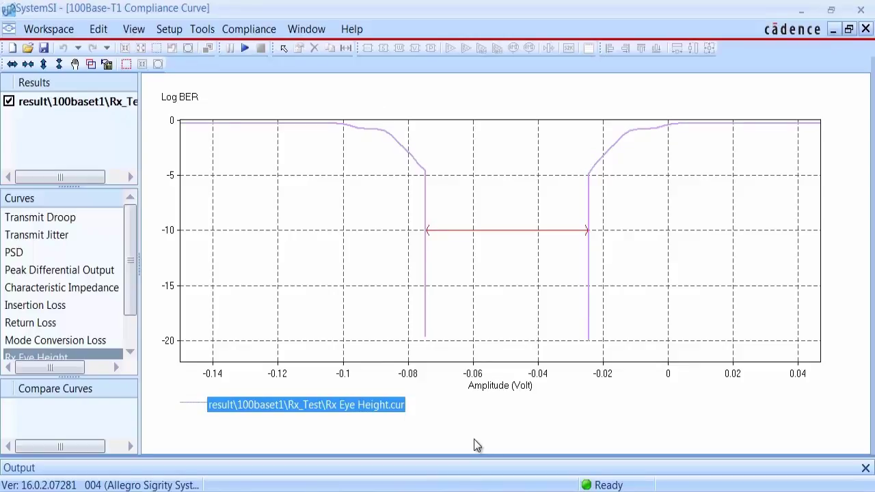
left_click(130, 352)
left_click(129, 352)
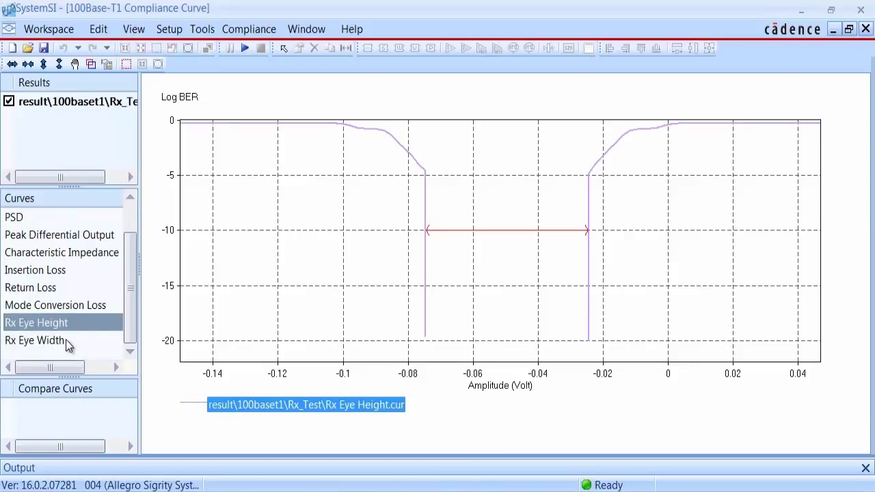
left_click(66, 339)
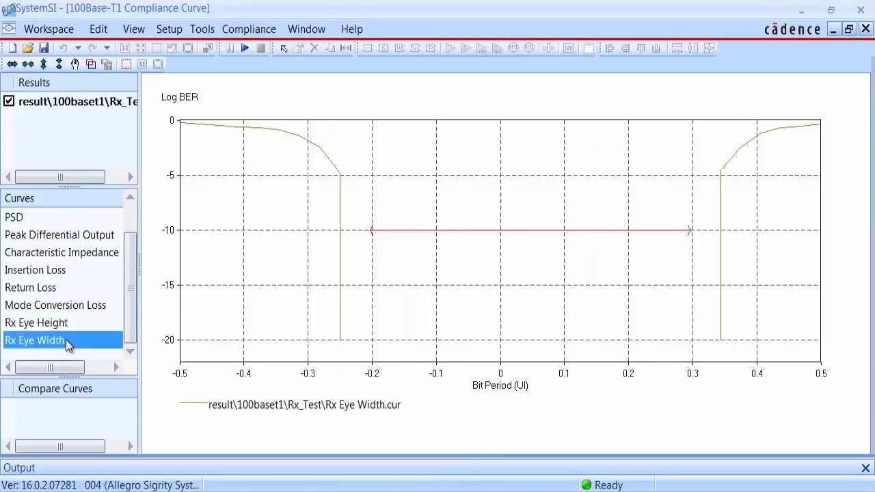
left_click(192, 408)
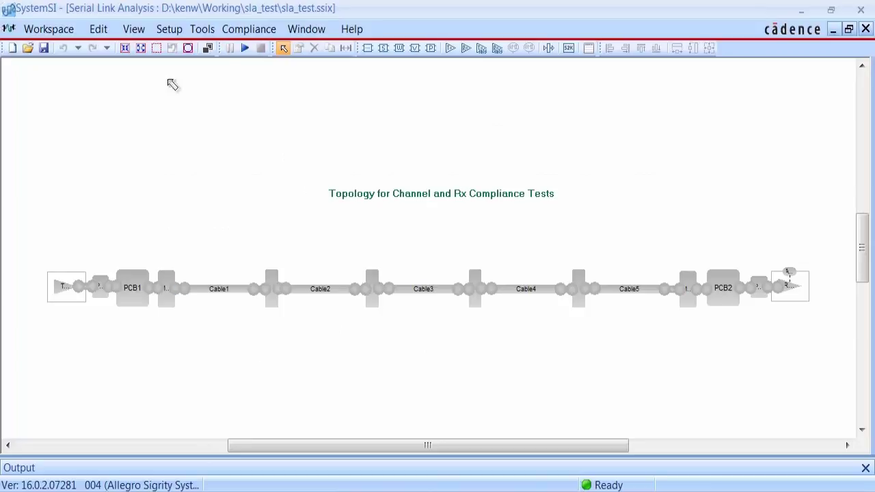
Run the channel simulation under the name Rx_Test and zoom in on the live DFE tap and CTE code plots
left_click(244, 48)
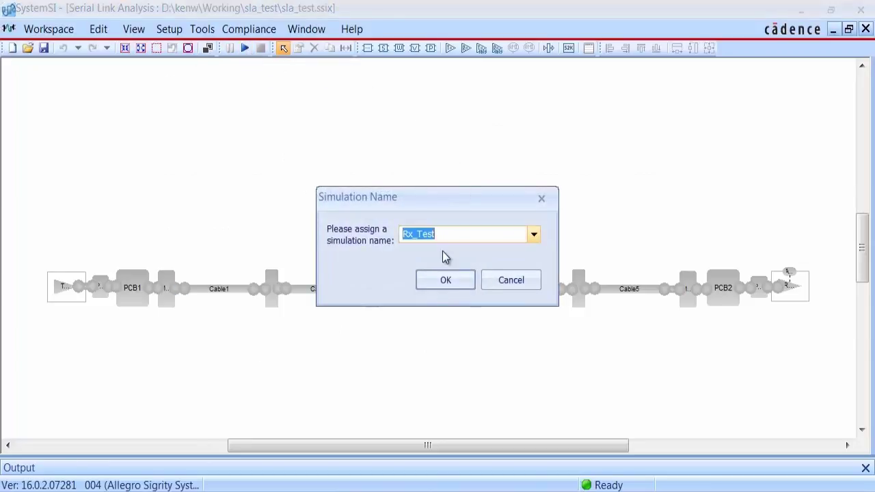
left_click(428, 286)
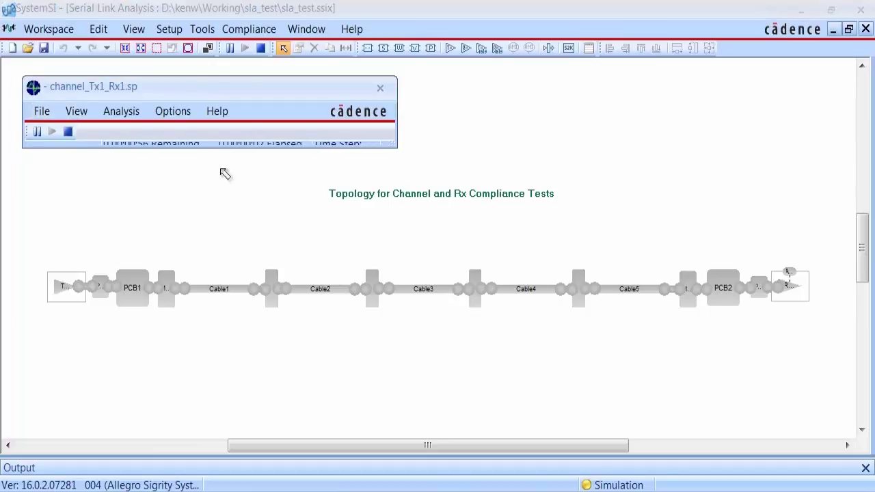
left_click_drag(205, 153, 200, 164)
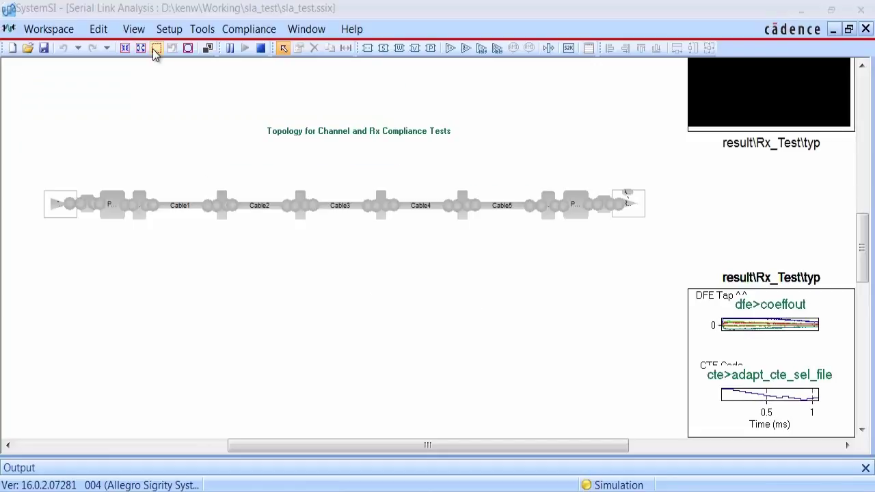
left_click(157, 49)
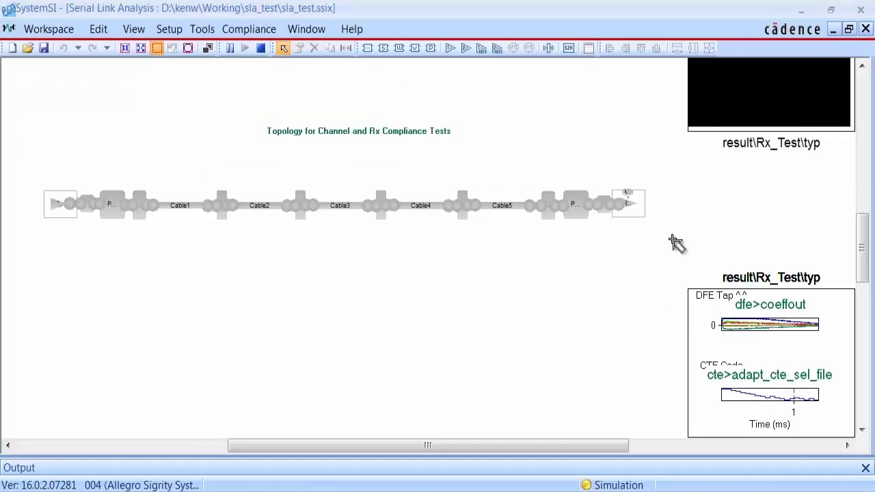
left_click_drag(671, 239, 859, 438)
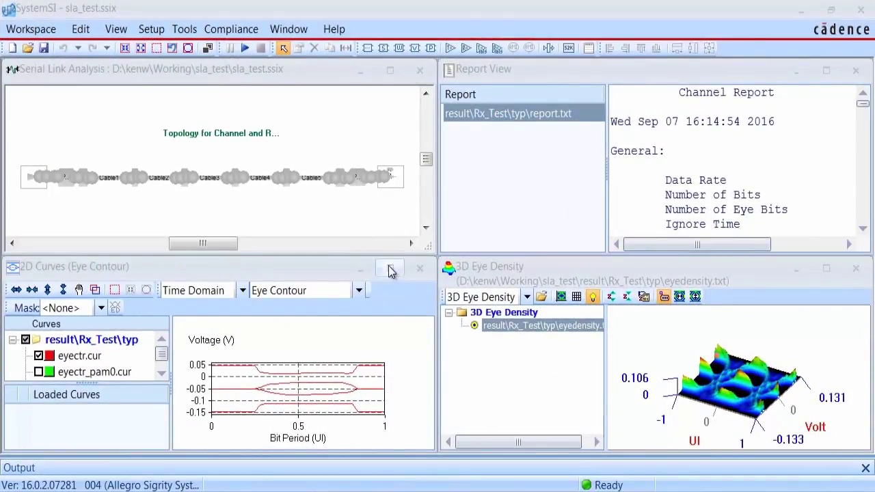
Enlarge the 2D eye contour plot and show only the eyectr_pam0.cur and eyectr_pam1.cur curves
left_click(390, 268)
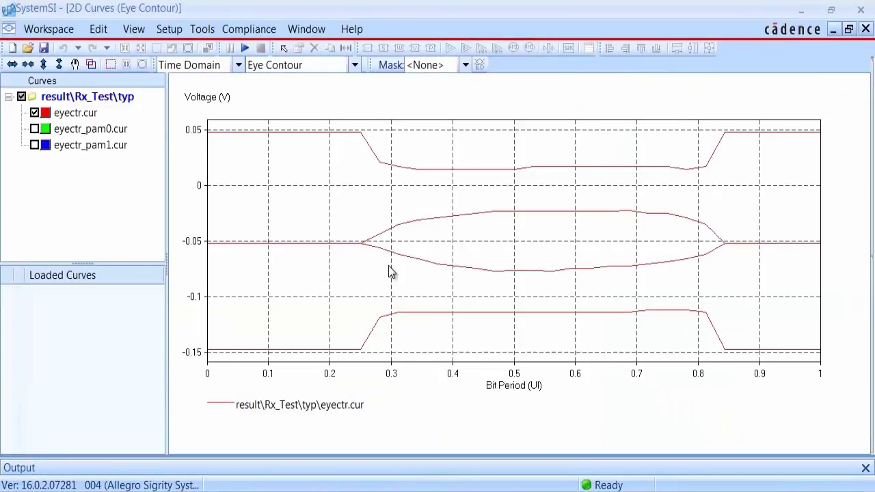
left_click(35, 130)
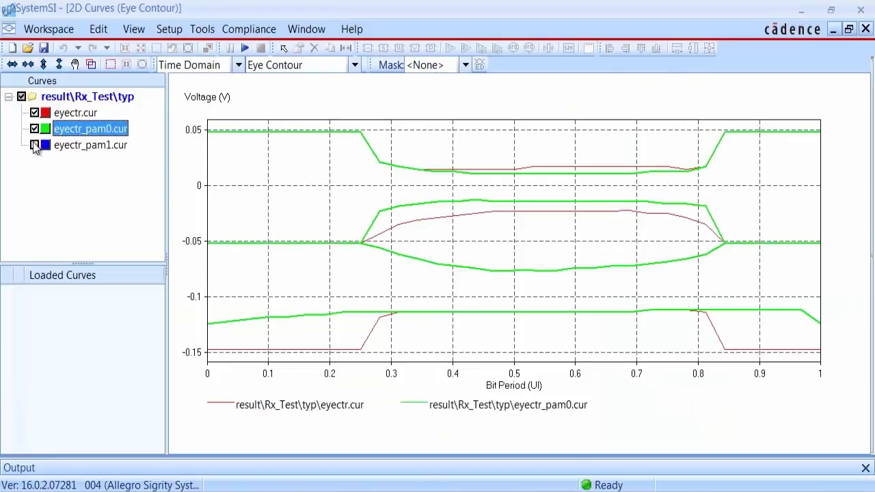
left_click(35, 146)
left_click(36, 113)
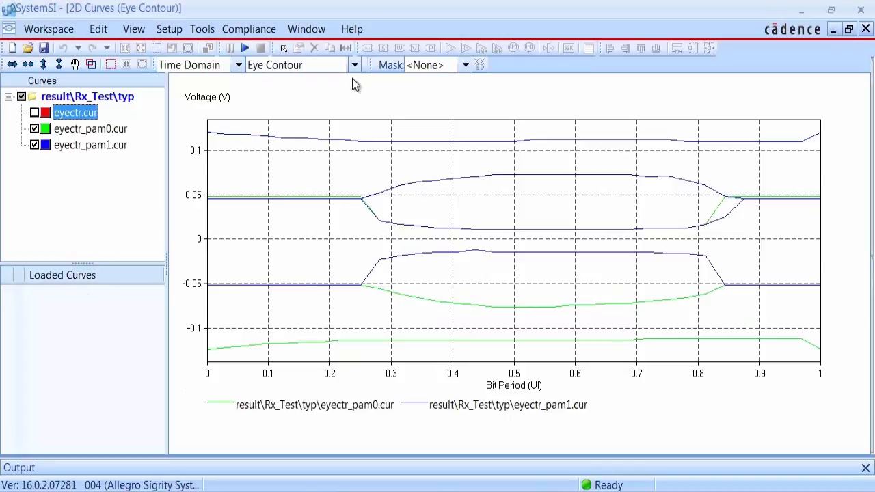
Switch the 2D curves to Noise Bathtub and show only nbathtub_pam0.cur and nbathtub_pam1.cur
left_click(295, 71)
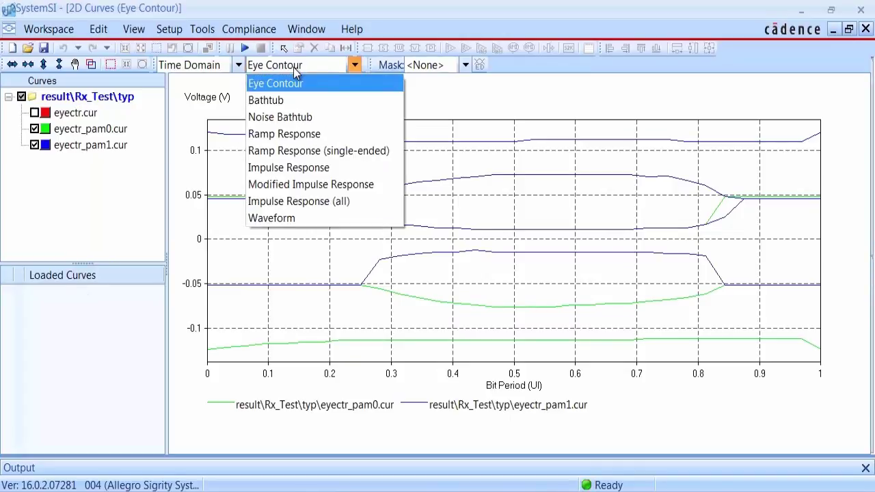
left_click(279, 118)
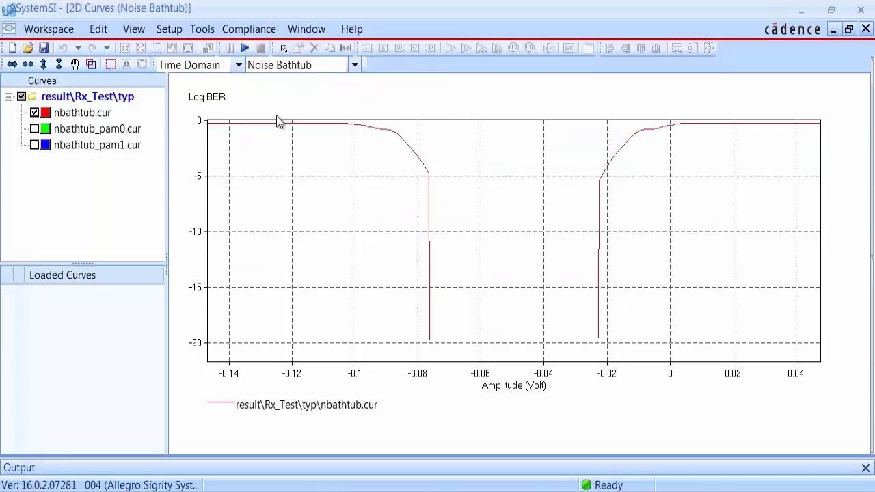
left_click(34, 129)
left_click(34, 145)
left_click(35, 113)
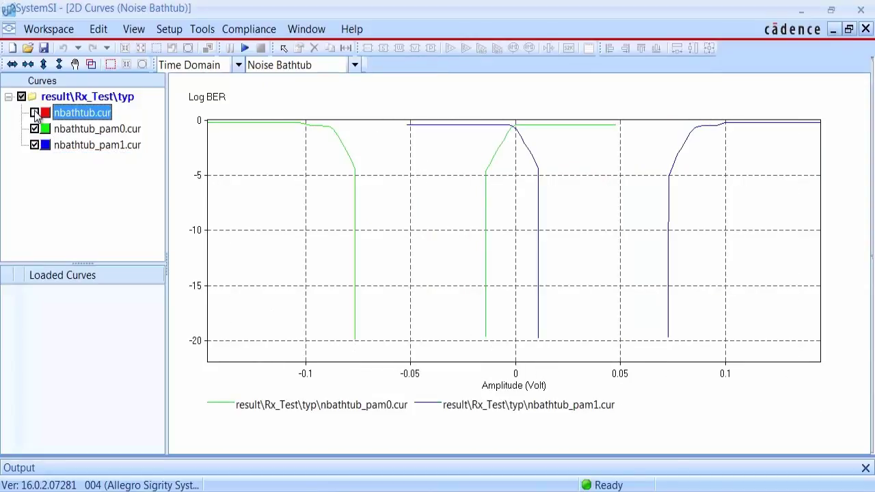
Enlarge the 3D Eye Density plot and inspect it in the flat 2D eye view and in the 3D view
left_click(848, 29)
left_click(825, 271)
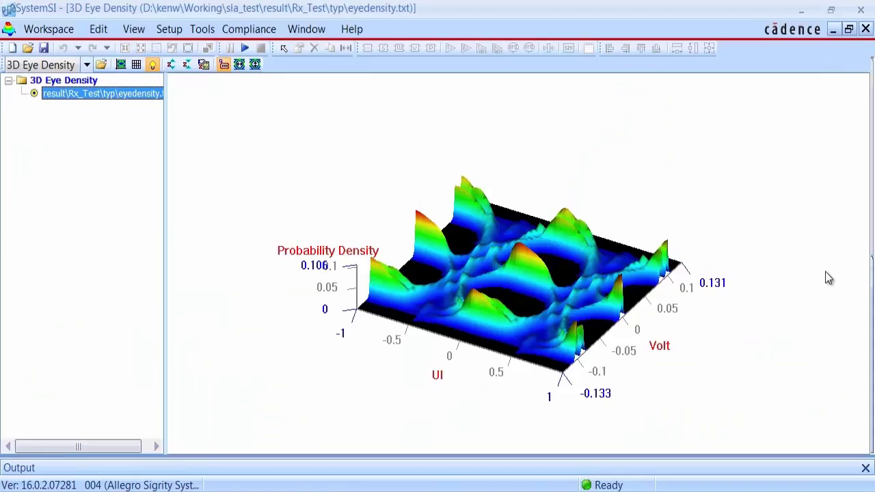
left_click(121, 65)
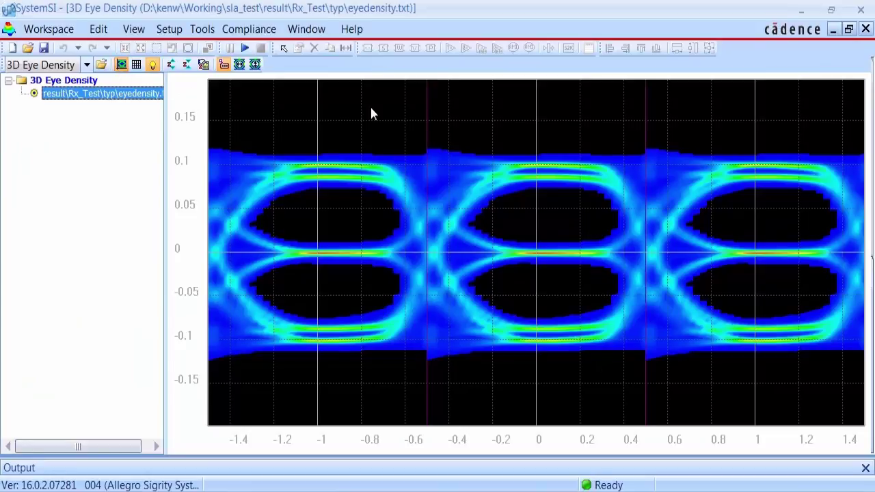
left_click(121, 66)
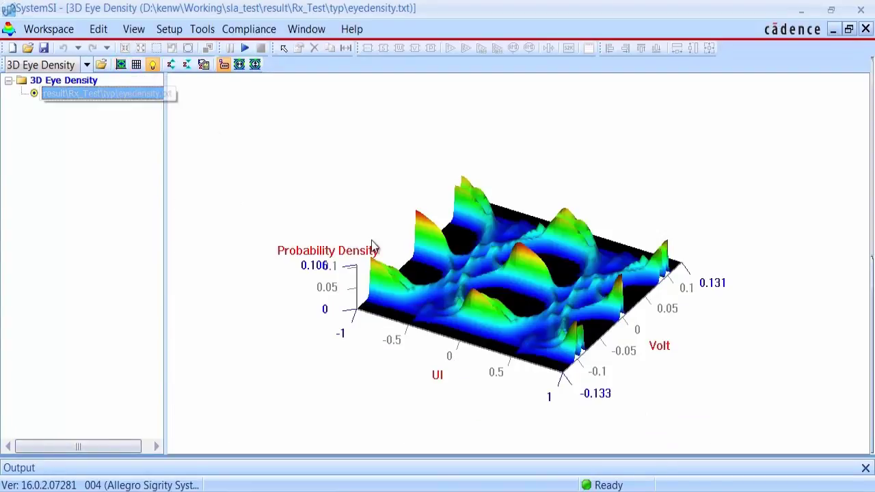
mouse_move(463, 287)
left_mouse_down()
mouse_move(449, 291)
mouse_move(451, 301)
mouse_move(469, 278)
mouse_move(459, 273)
mouse_move(453, 285)
left_mouse_up()
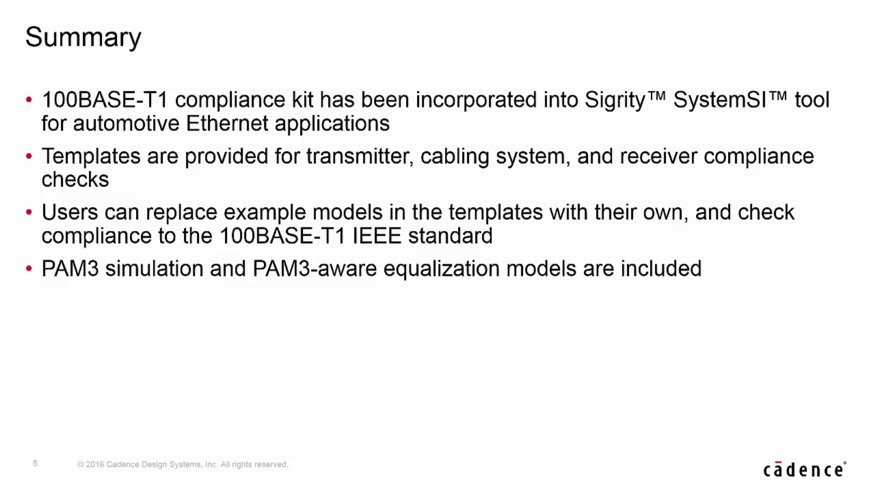